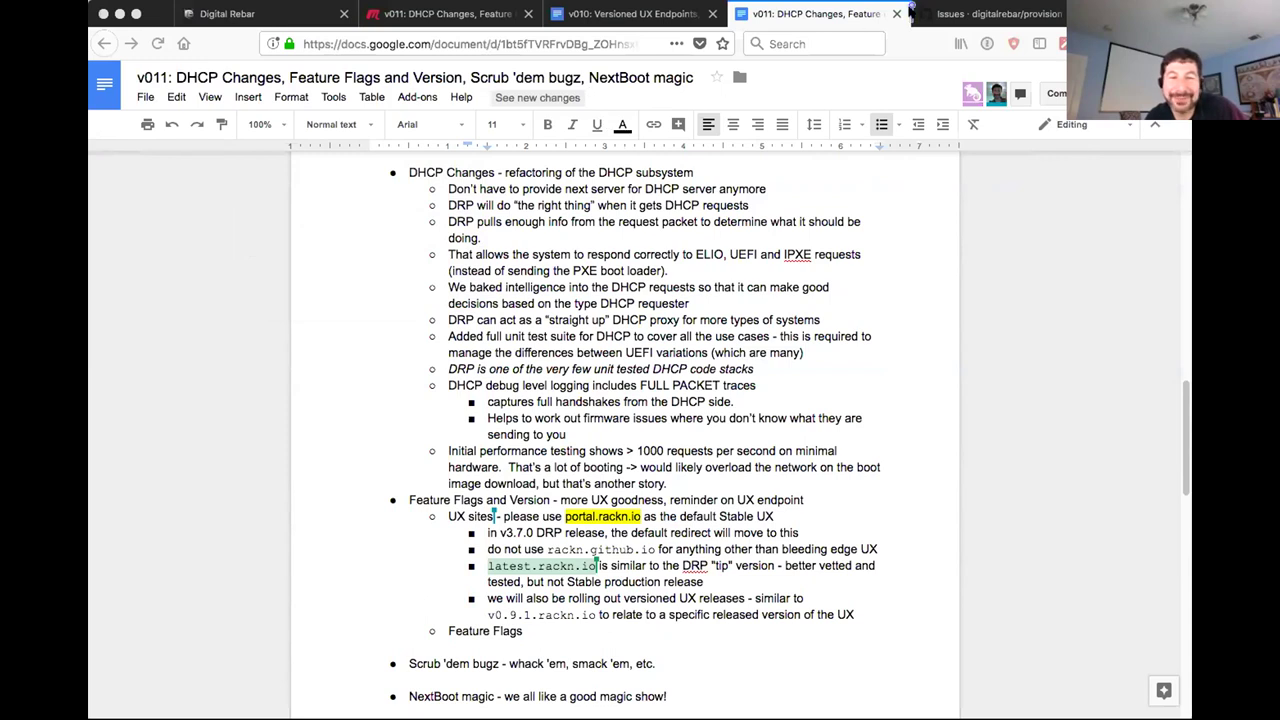
Switch to the RackN portal's System Info & Preferences page and load it from the latest.rackn.io site instead of portal.rackn.io.
{"action": "left_click", "coordinate": [911, 12]}
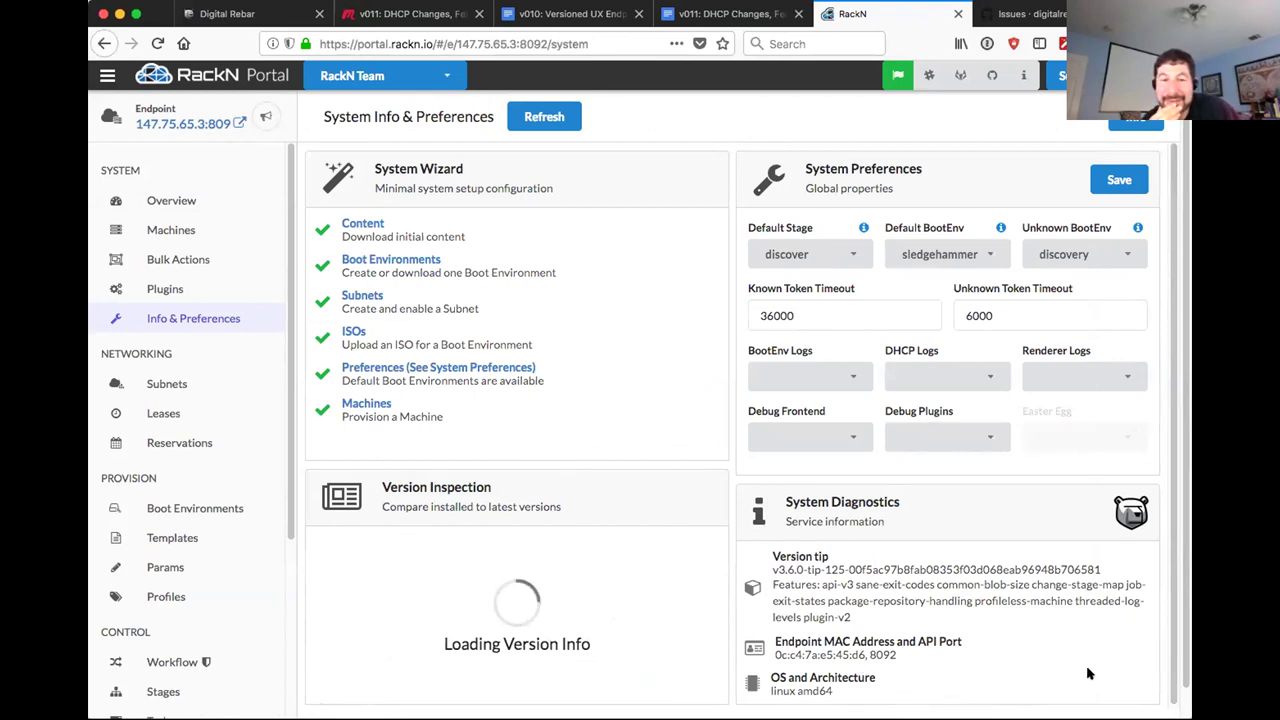
{"action": "left_click_drag", "start_coordinate": [750, 498], "coordinate": [1104, 696]}
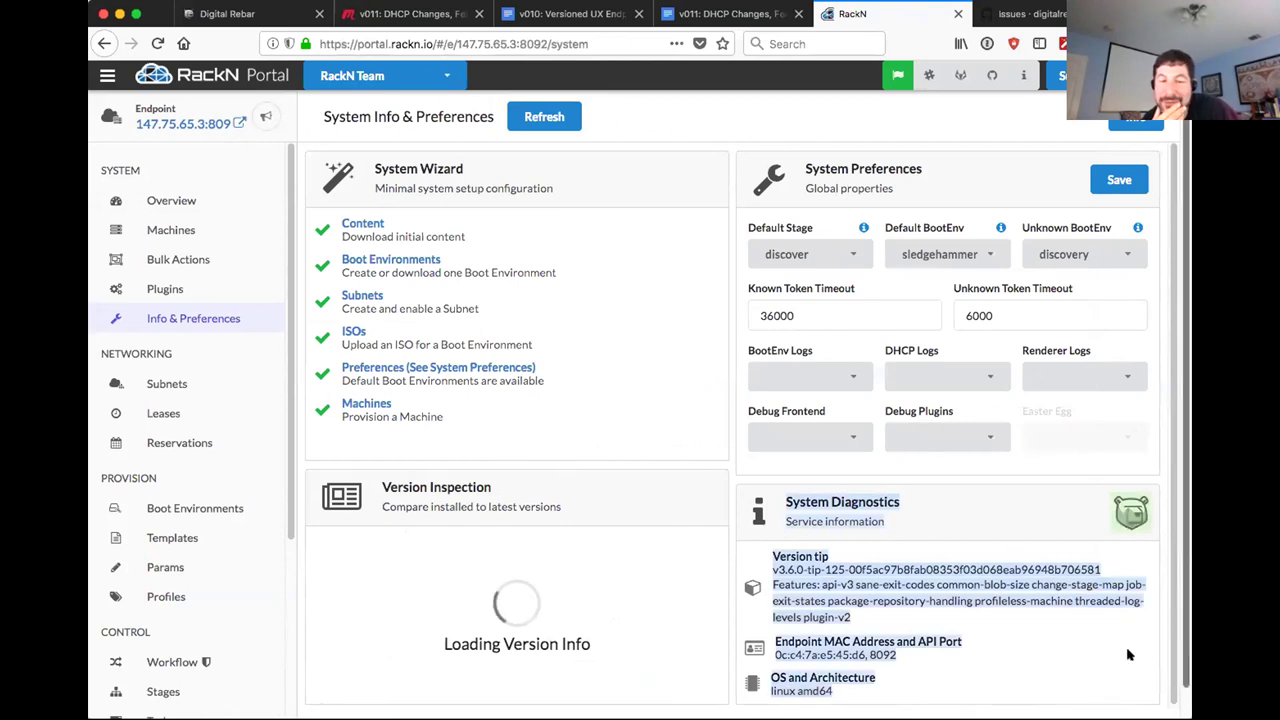
{"action": "left_click", "coordinate": [355, 42]}
{"action": "left_click_drag", "start_coordinate": [355, 42], "coordinate": [389, 41]}
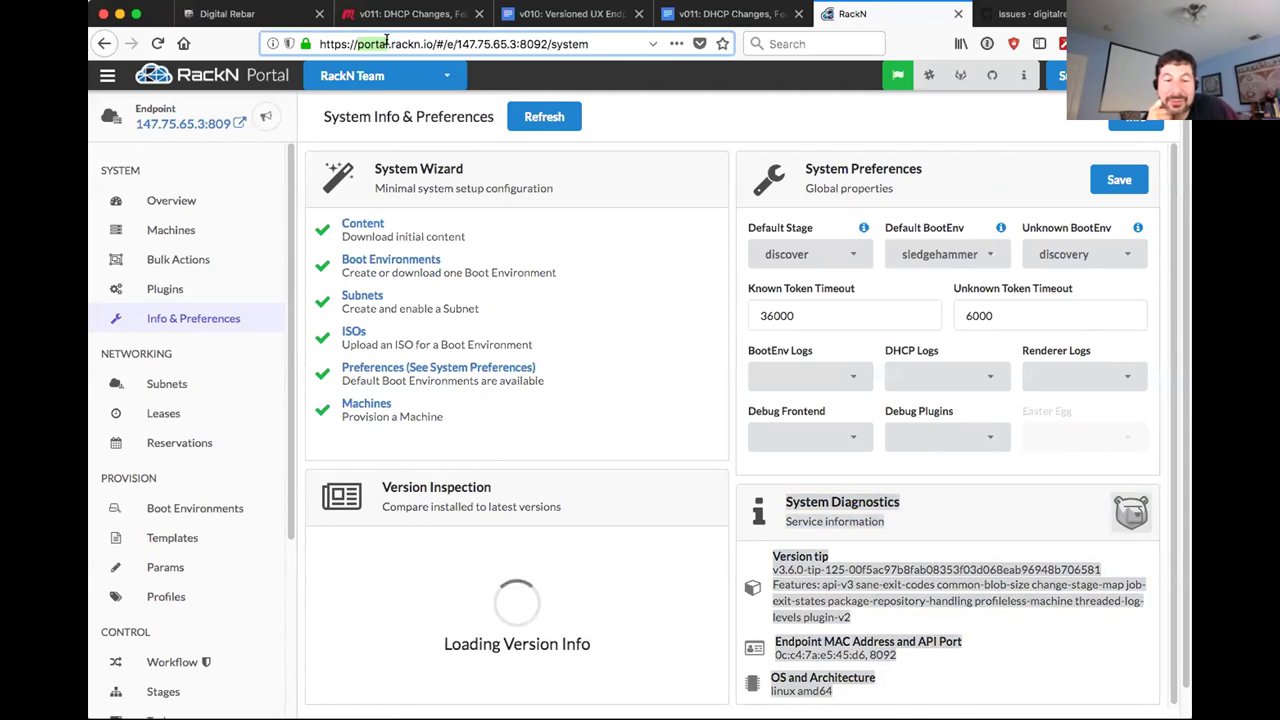
{"action": "type", "text": "latest"}
{"action": "key", "text": "Return"}
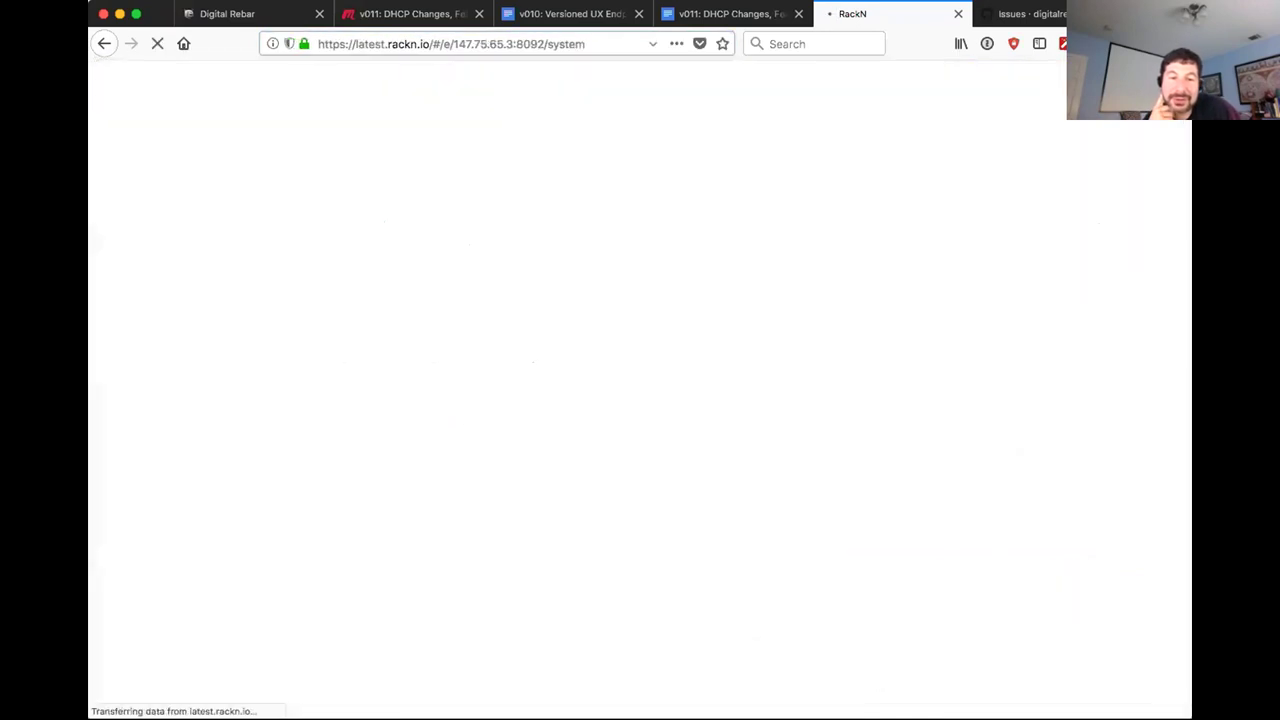
{"action": "left_click", "coordinate": [677, 496]}
{"action": "left_click", "coordinate": [807, 496]}
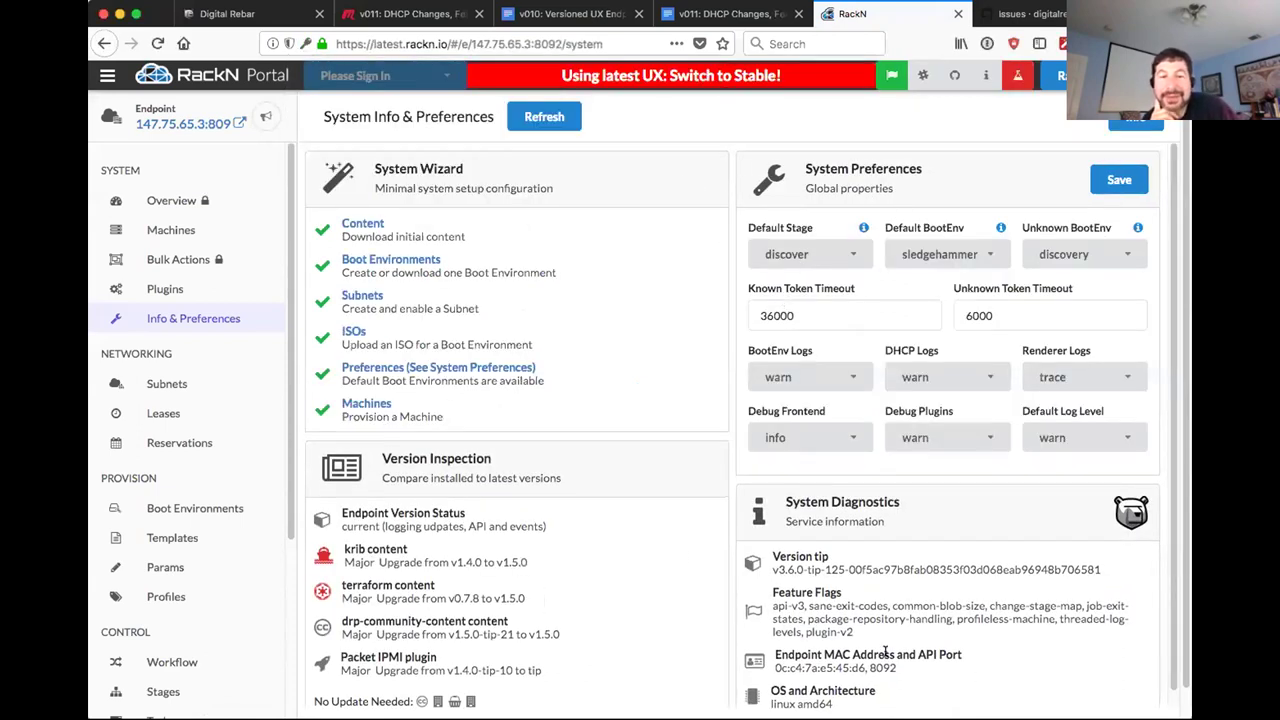
Examine the System Diagnostics section and highlight the endpoint's full version string.
{"action": "left_click_drag", "start_coordinate": [945, 697], "coordinate": [757, 511]}
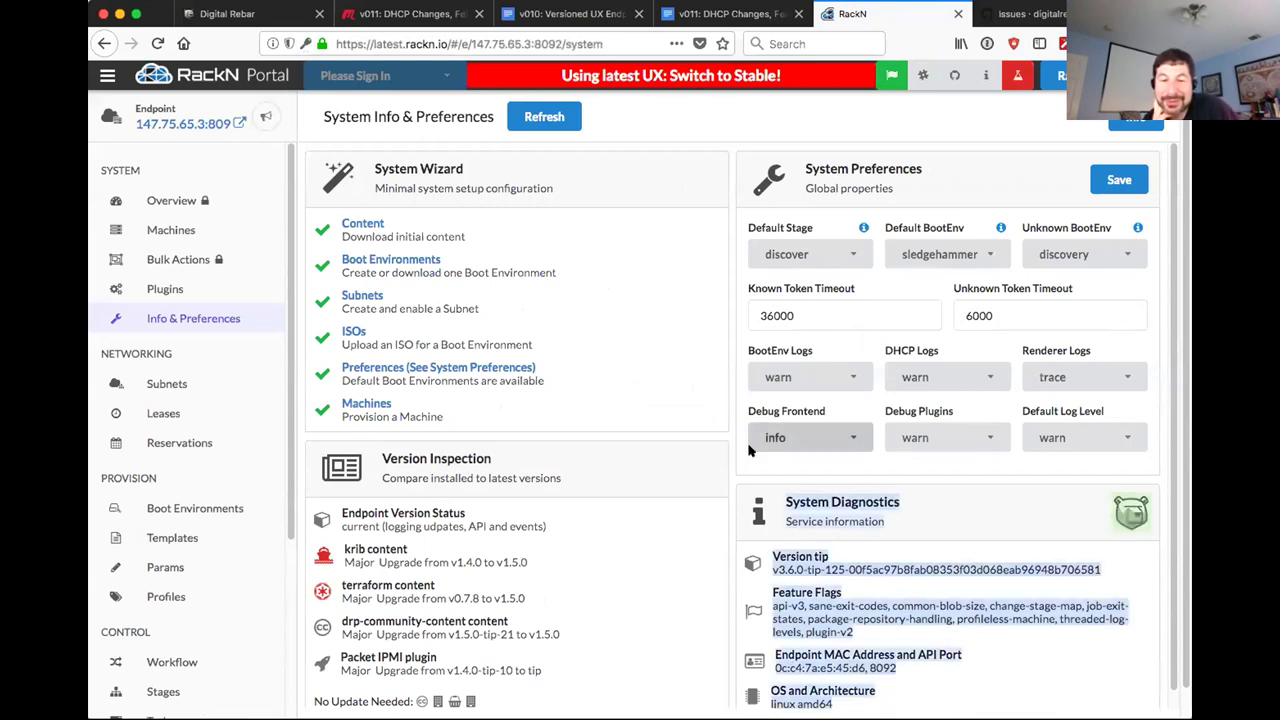
{"action": "left_click", "coordinate": [983, 682]}
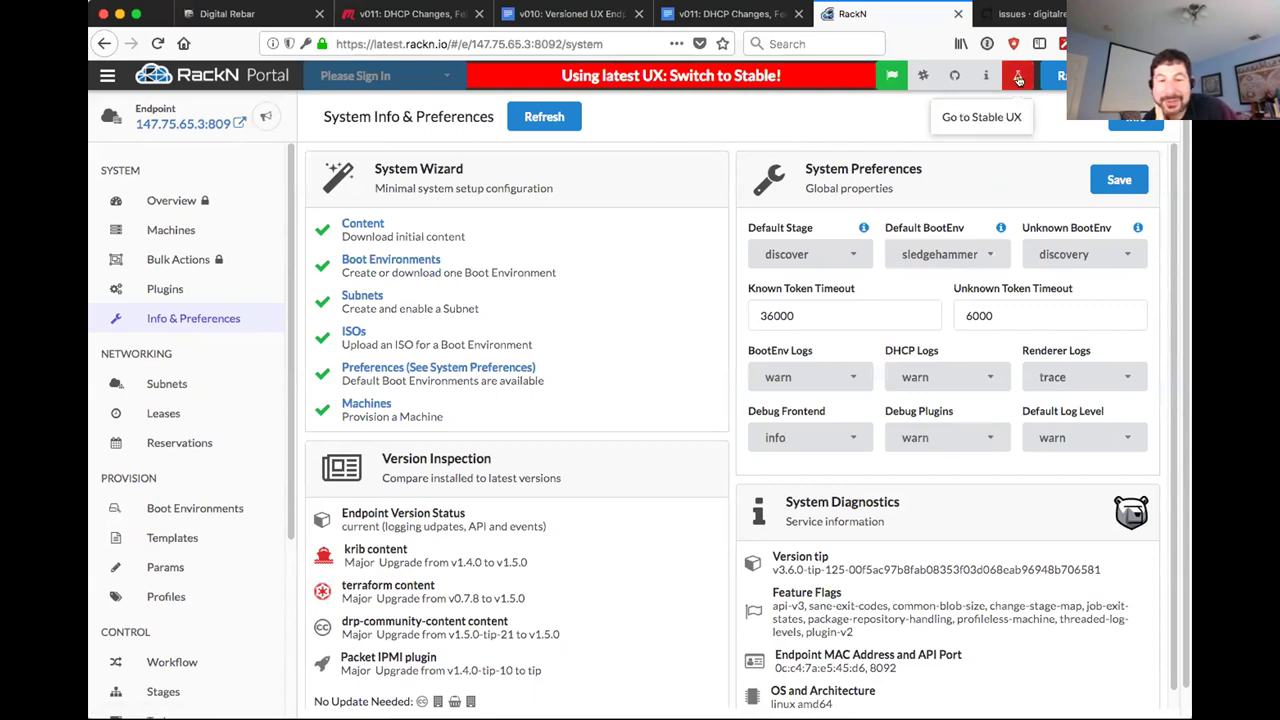
{"action": "scroll", "coordinate": [977, 645], "scroll_direction": "down", "scroll_amount": 1}
{"action": "left_click_drag", "start_coordinate": [892, 689], "coordinate": [761, 497]}
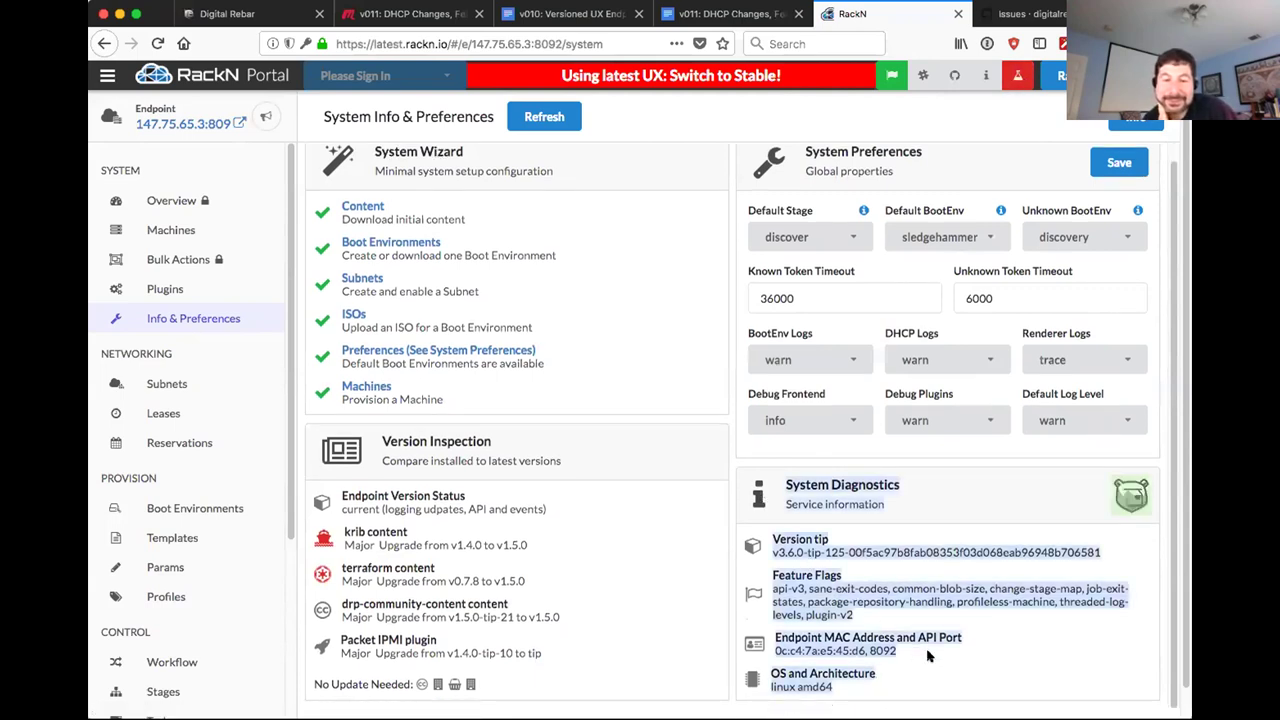
{"action": "left_click", "coordinate": [923, 565]}
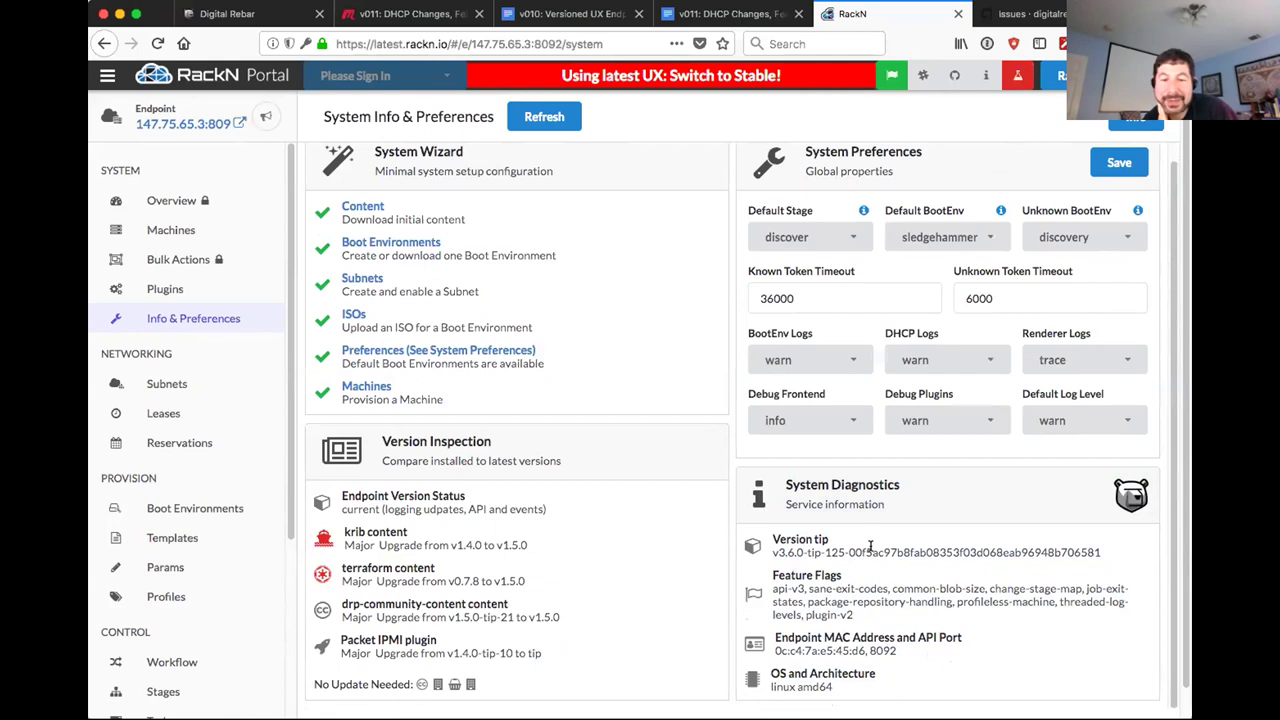
{"action": "triple_click", "coordinate": [800, 551]}
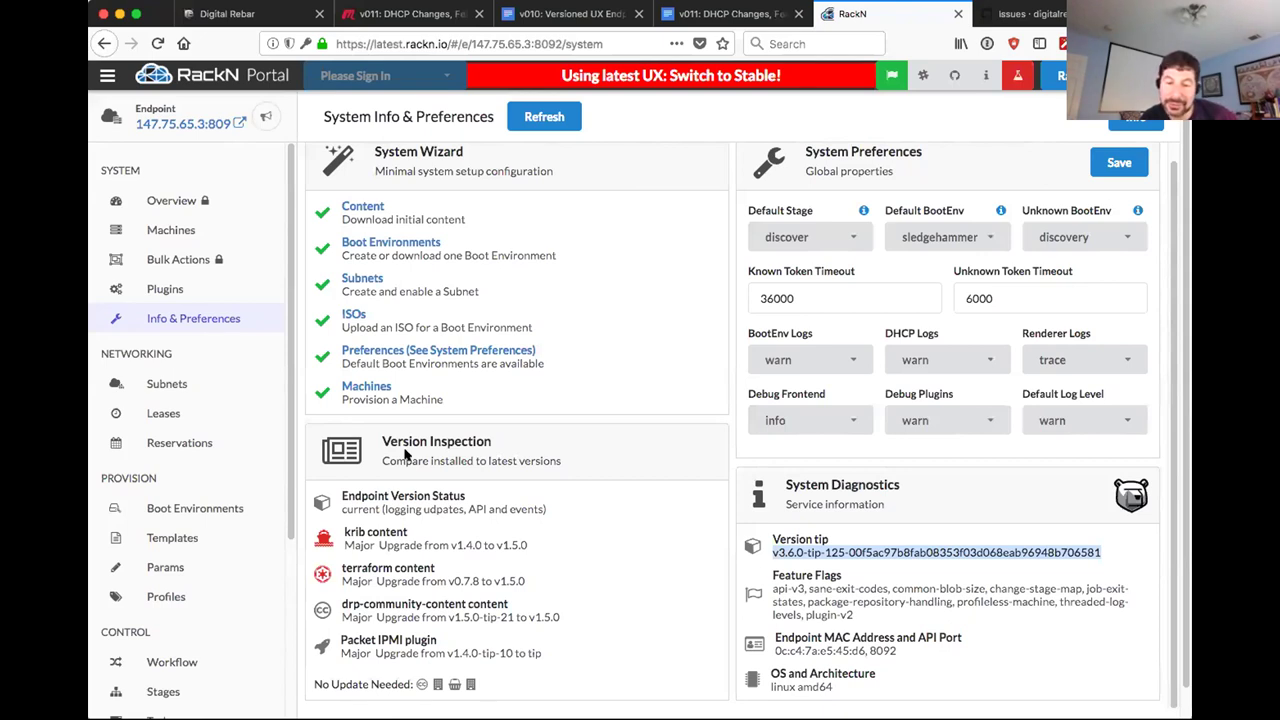
Sign in to the RackN portal with the account e-mail and password, and decline saving the login in the browser.
{"action": "key", "text": "super+Tab"}
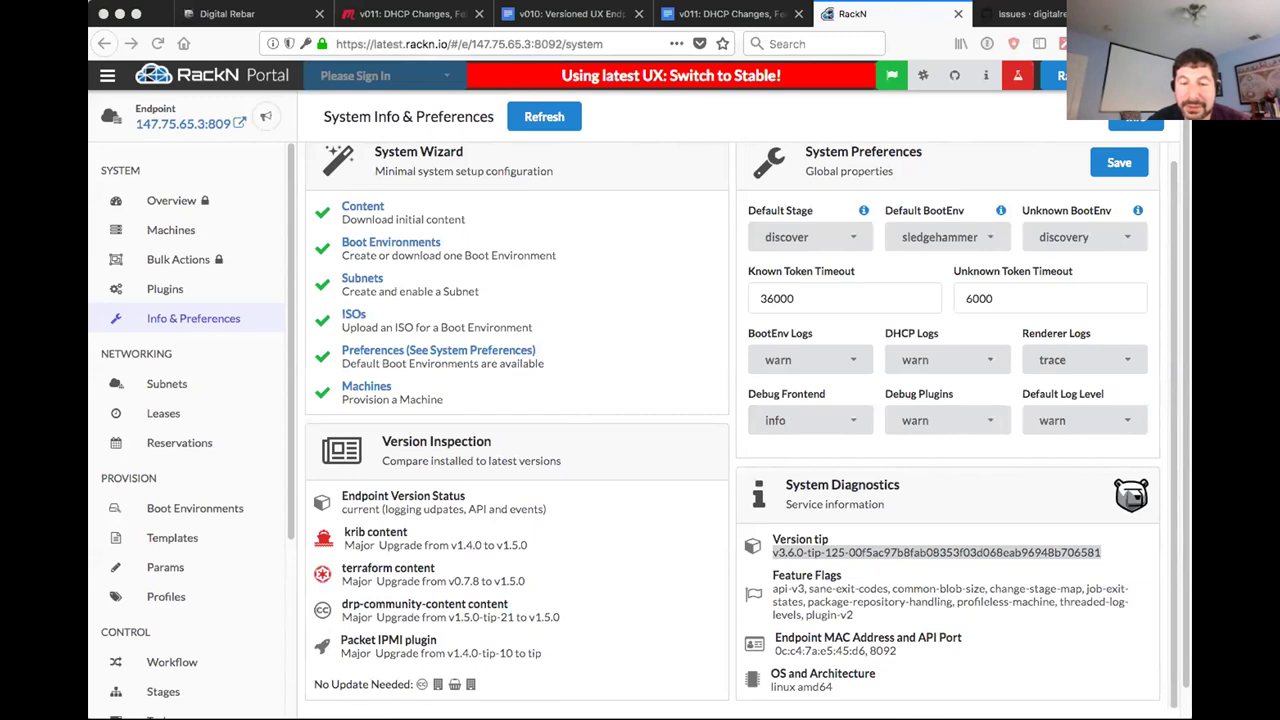
{"action": "left_click", "coordinate": [1186, 572]}
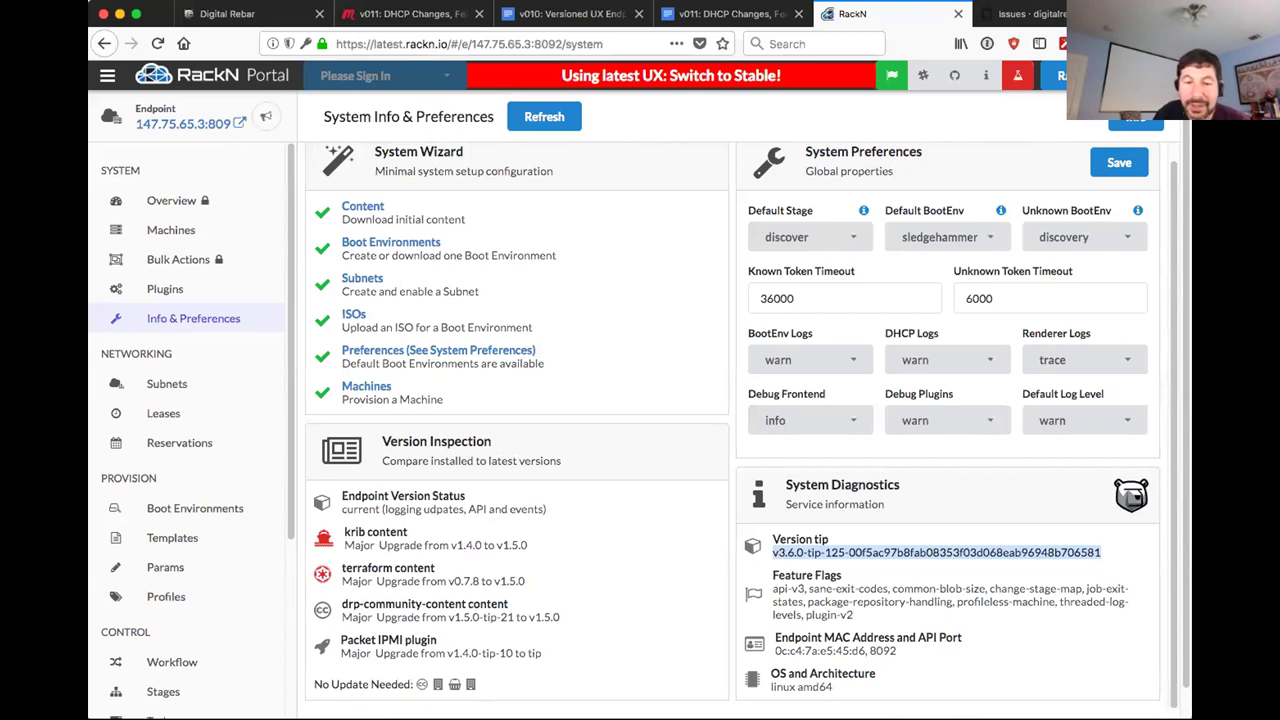
{"action": "left_click", "coordinate": [1060, 76]}
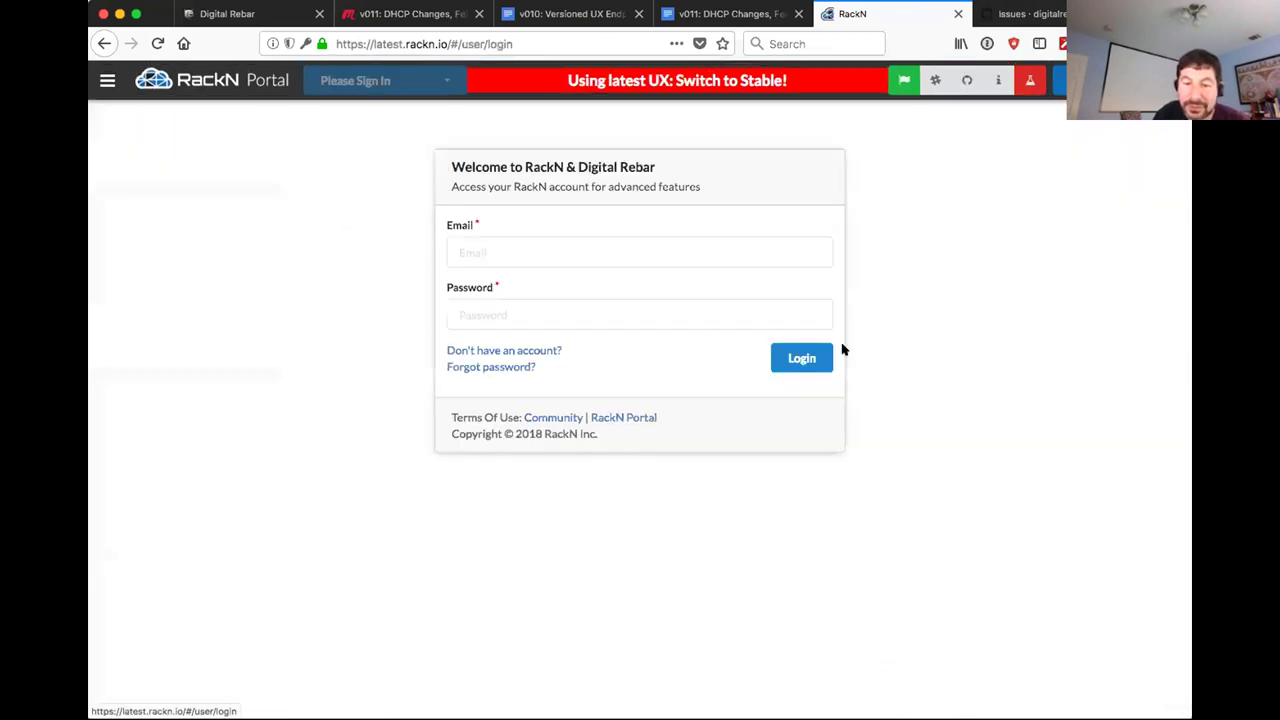
{"action": "left_click", "coordinate": [543, 258]}
{"action": "type", "text": "shane"}
{"action": "key", "text": "Down"}
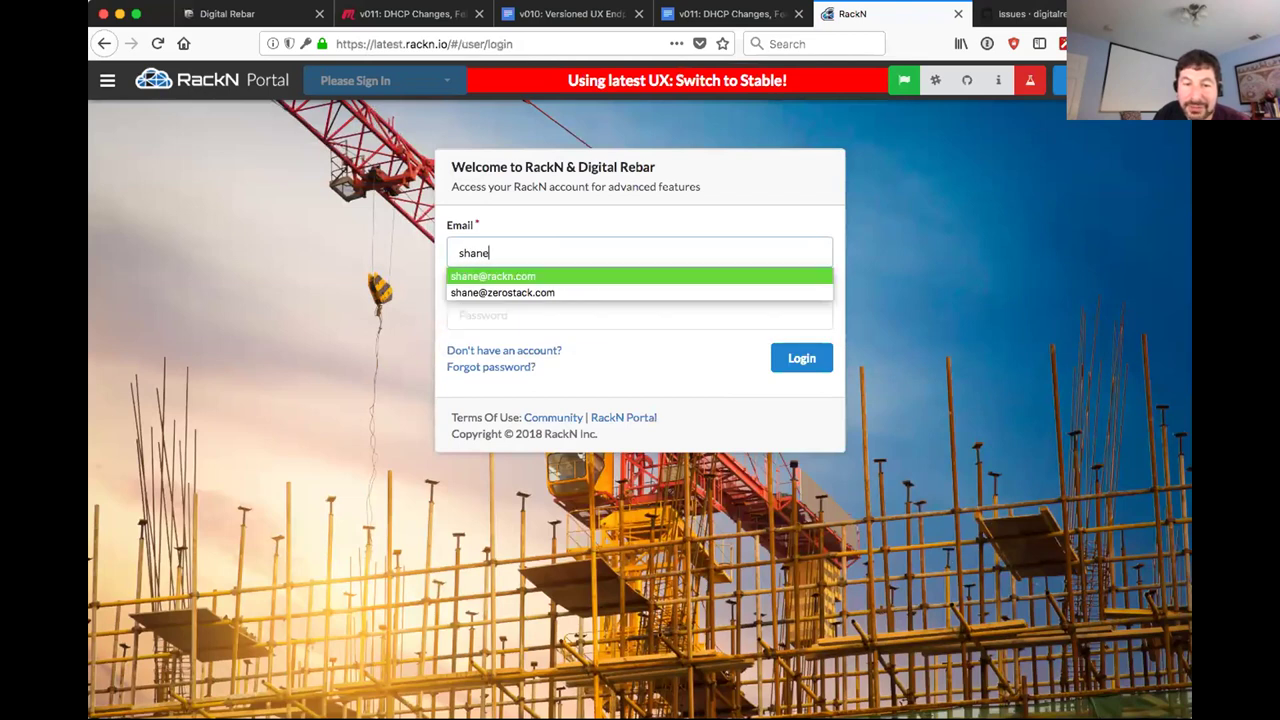
{"action": "key", "text": "Tab"}
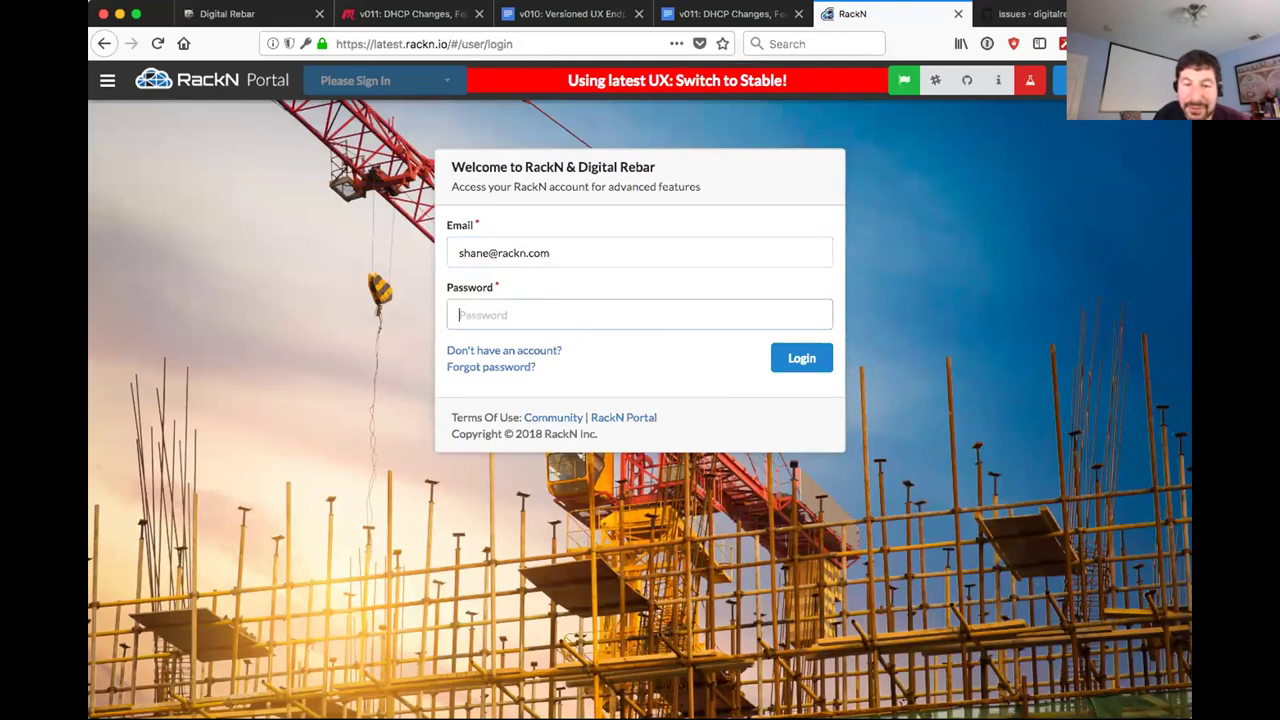
{"action": "key", "text": "super+v"}
{"action": "left_click", "coordinate": [822, 357]}
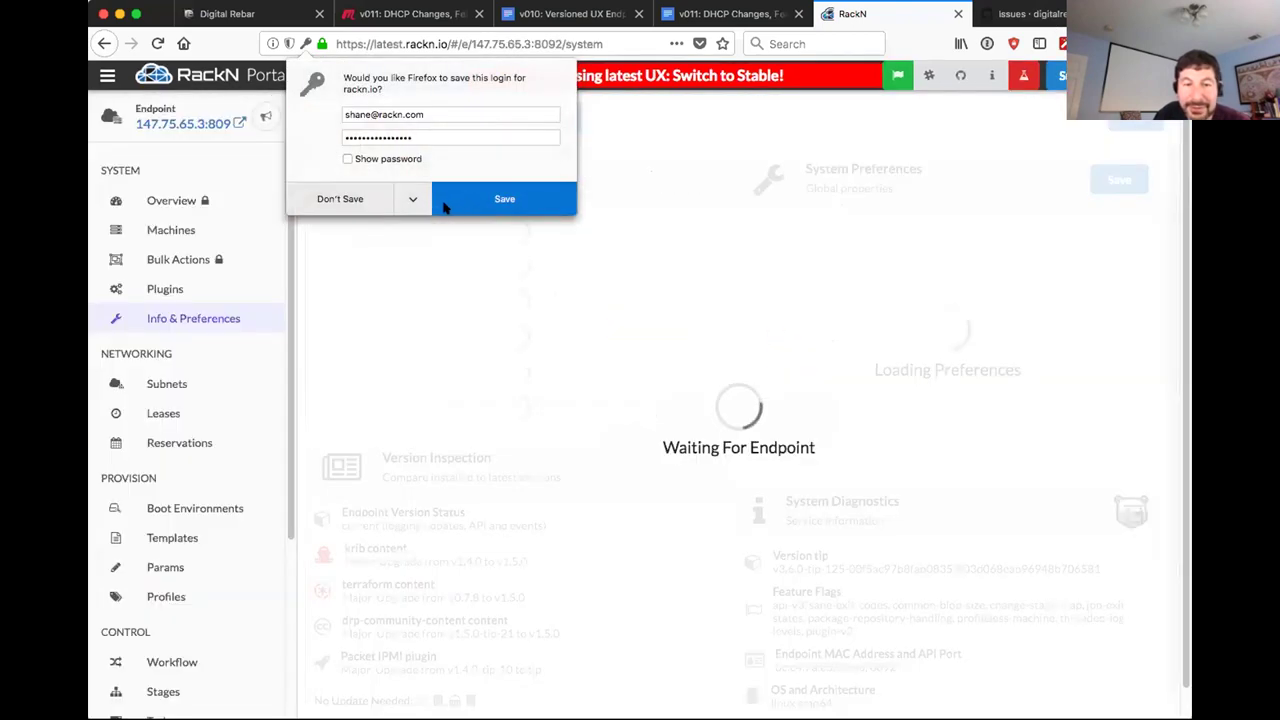
{"action": "left_click", "coordinate": [340, 198]}
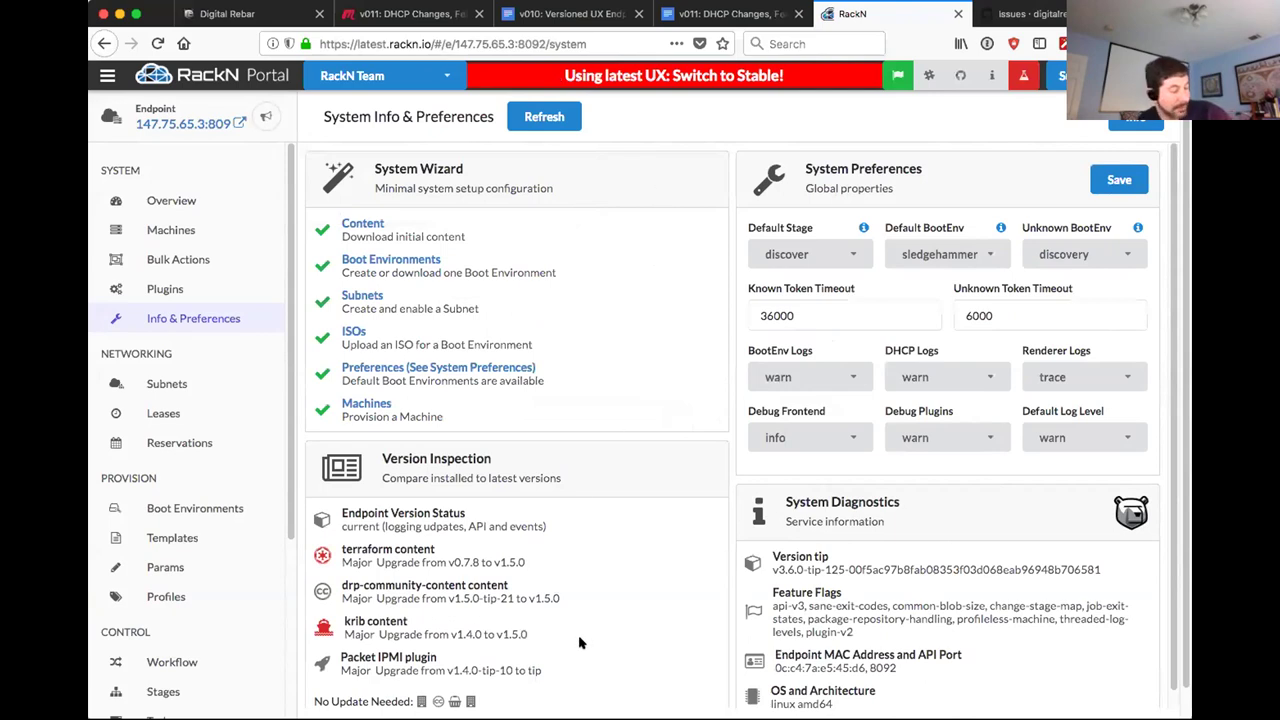
Highlight the Feature Flags list in System Diagnostics and single out the sane-exit-codes flag.
{"action": "scroll", "coordinate": [589, 606], "scroll_direction": "down", "scroll_amount": 1}
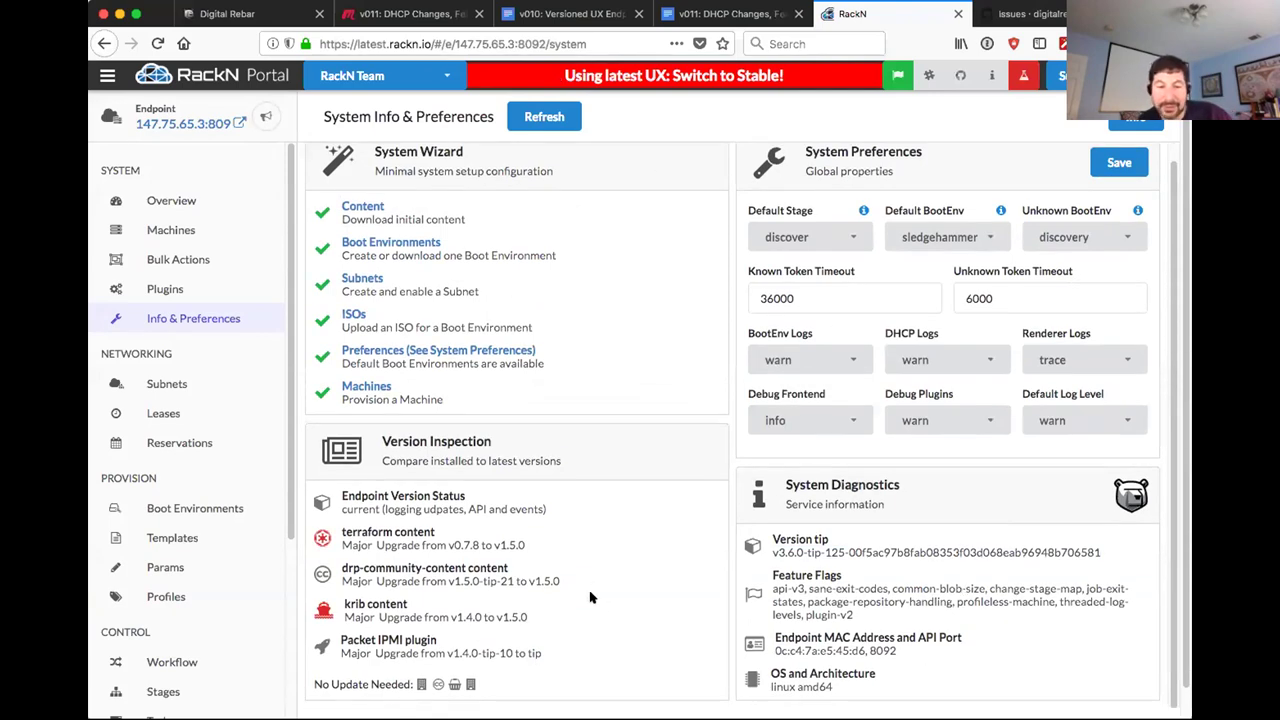
{"action": "left_click_drag", "start_coordinate": [853, 615], "coordinate": [767, 574]}
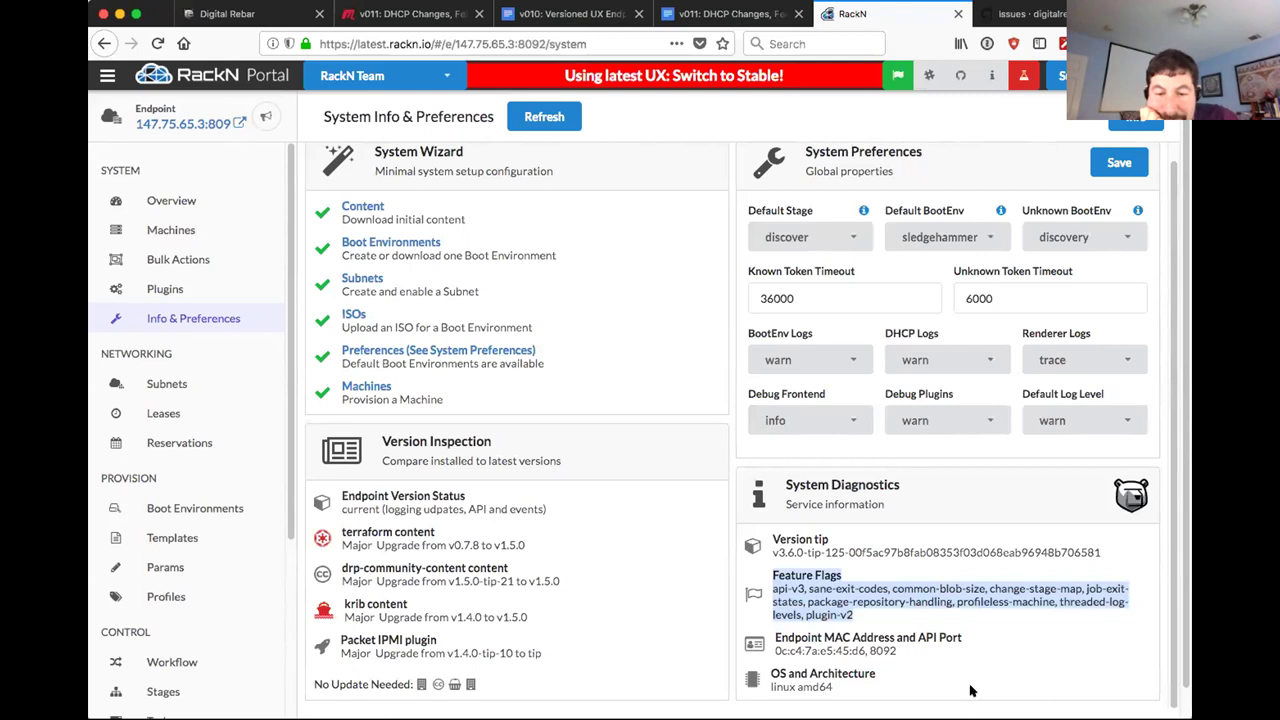
{"action": "scroll", "coordinate": [975, 691], "scroll_direction": "down", "scroll_amount": 1}
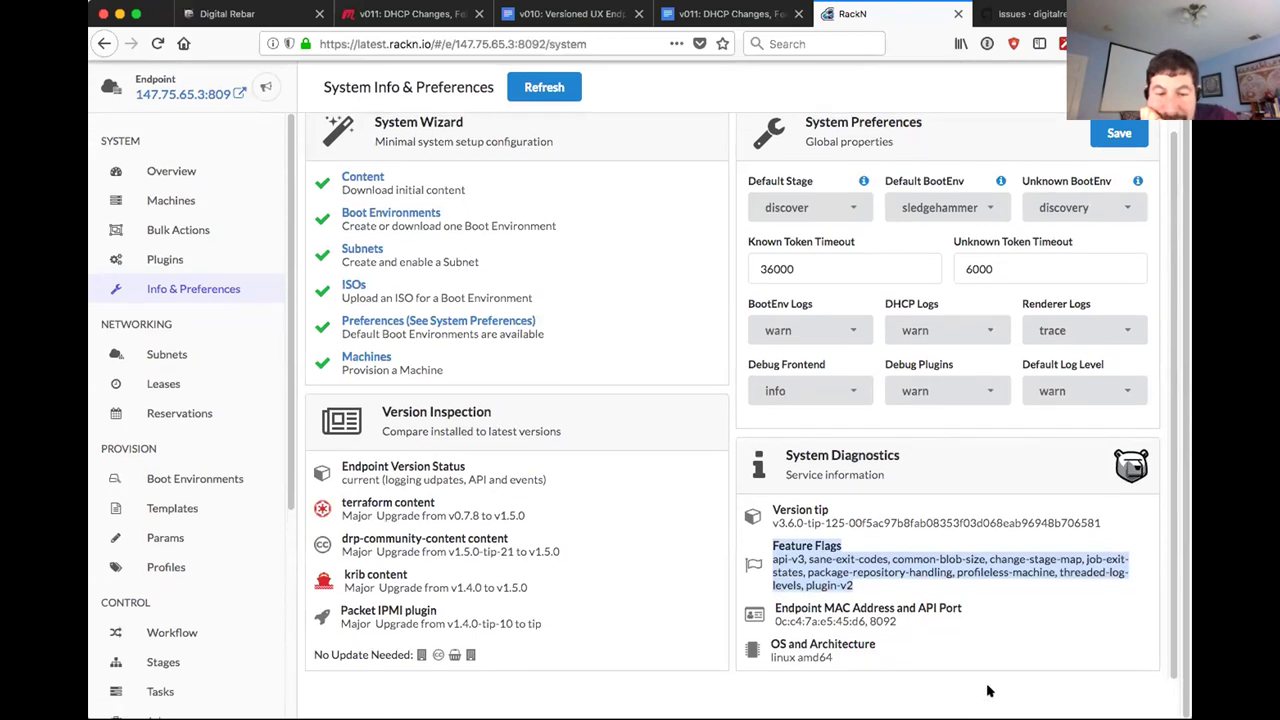
{"action": "scroll", "coordinate": [1028, 696], "scroll_direction": "up", "scroll_amount": 1}
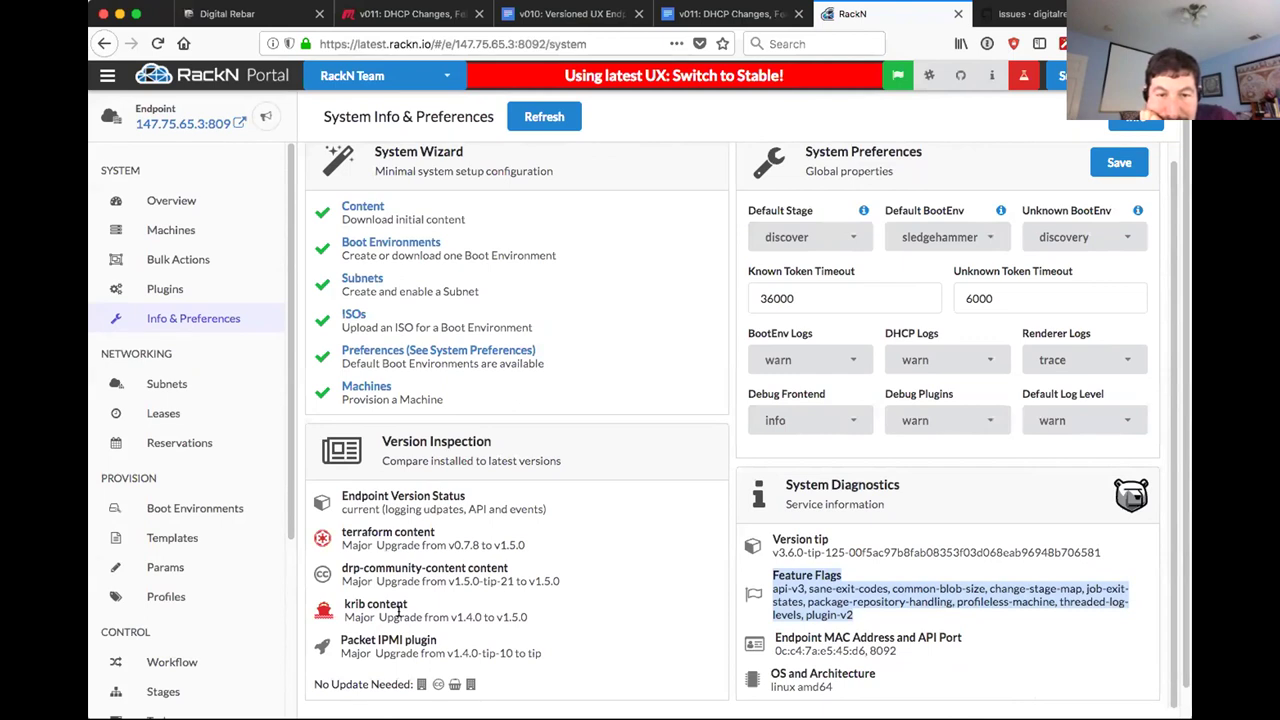
{"action": "double_click", "coordinate": [844, 589]}
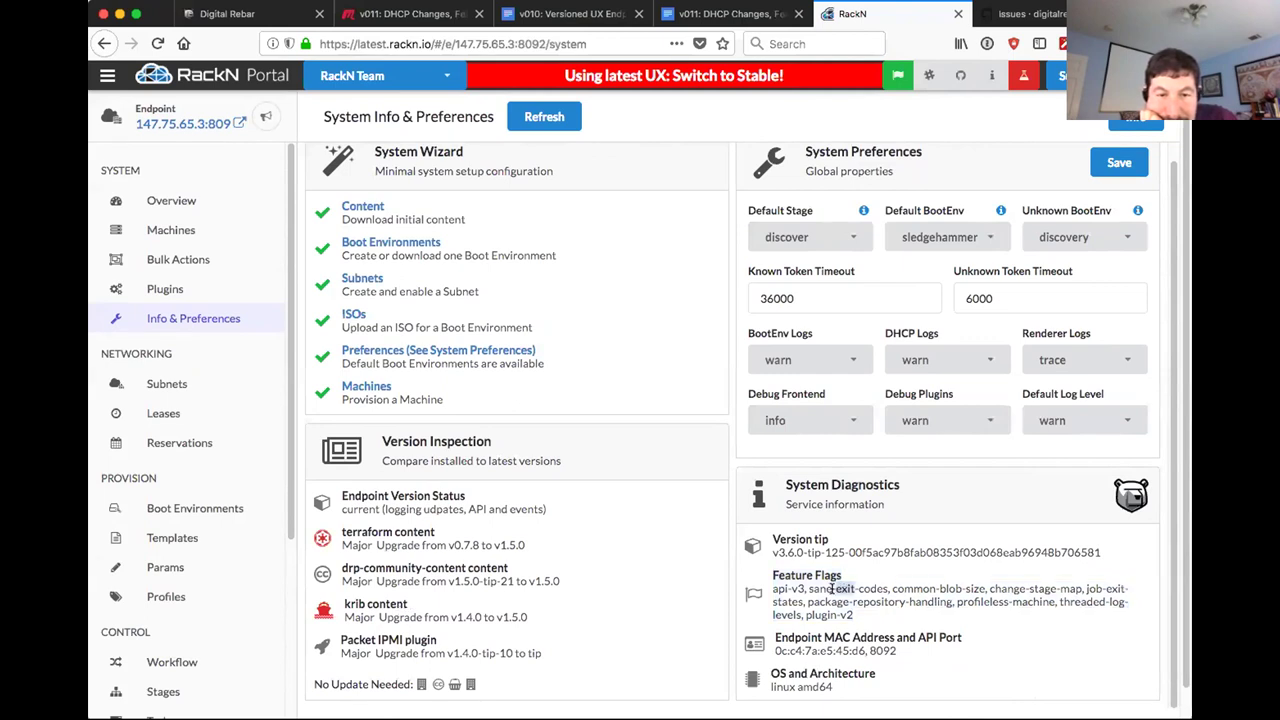
{"action": "left_click_drag", "start_coordinate": [808, 589], "coordinate": [887, 588]}
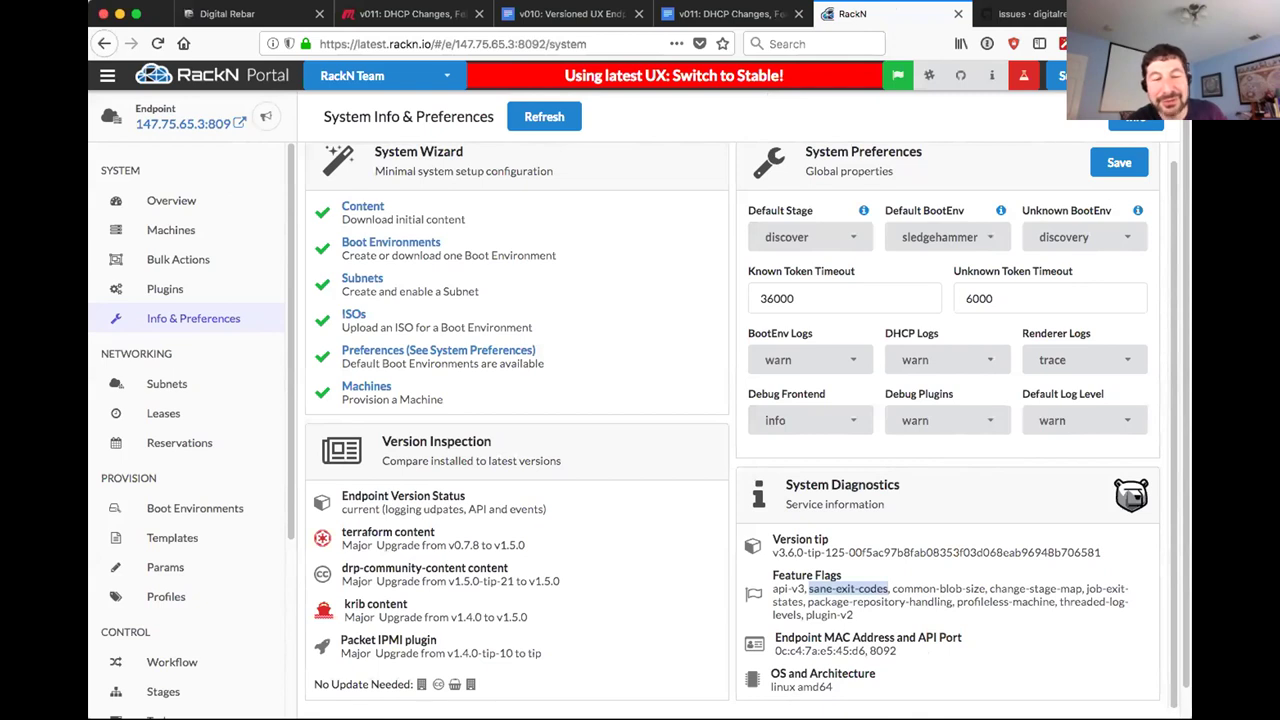
Highlight the Version Inspection section and examine the upgrade options for krib and the other installed content packages.
{"action": "left_click_drag", "start_coordinate": [521, 687], "coordinate": [328, 452]}
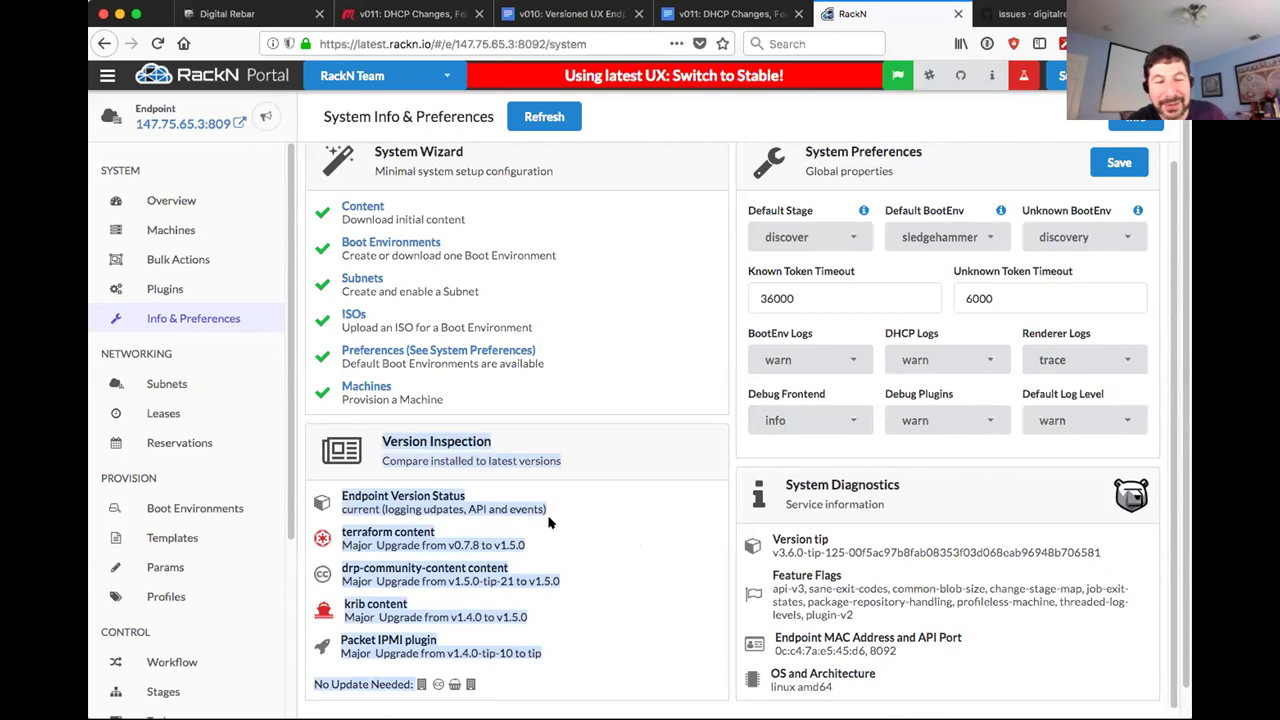
{"action": "scroll", "coordinate": [209, 361], "scroll_direction": "down", "scroll_amount": 1}
{"action": "scroll", "coordinate": [209, 361], "scroll_direction": "down", "scroll_amount": 4}
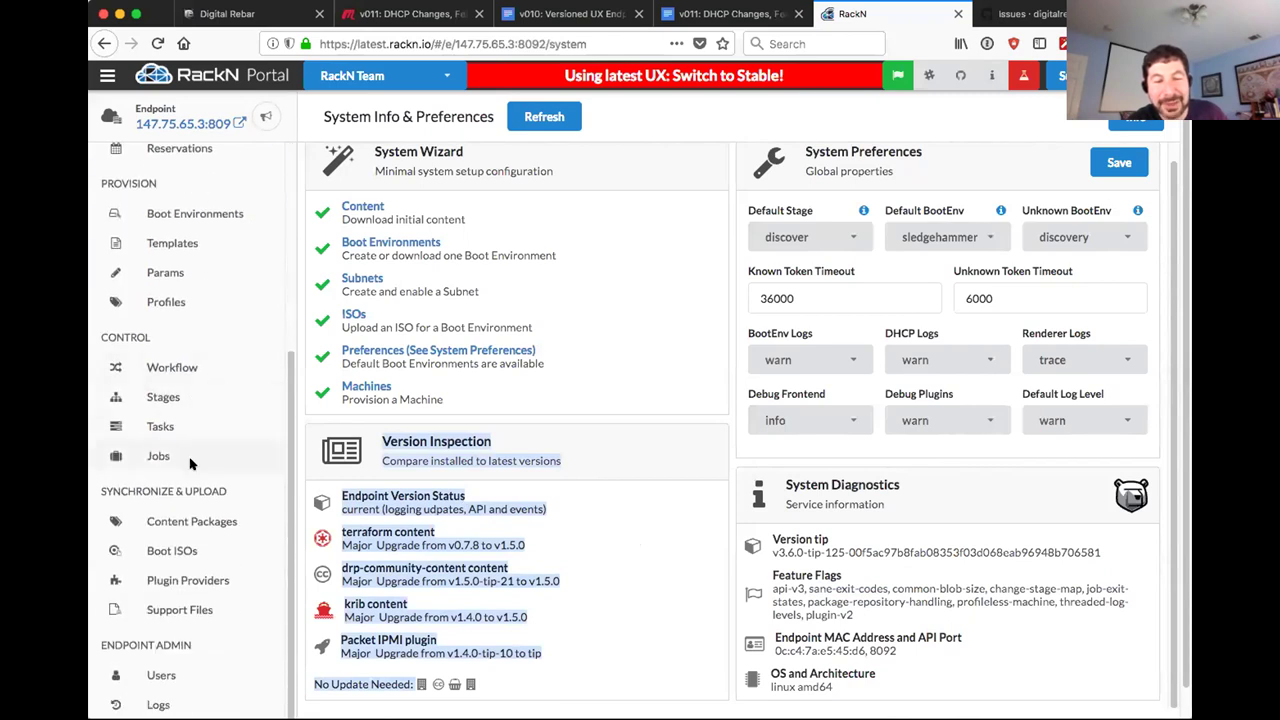
{"action": "left_click", "coordinate": [195, 522]}
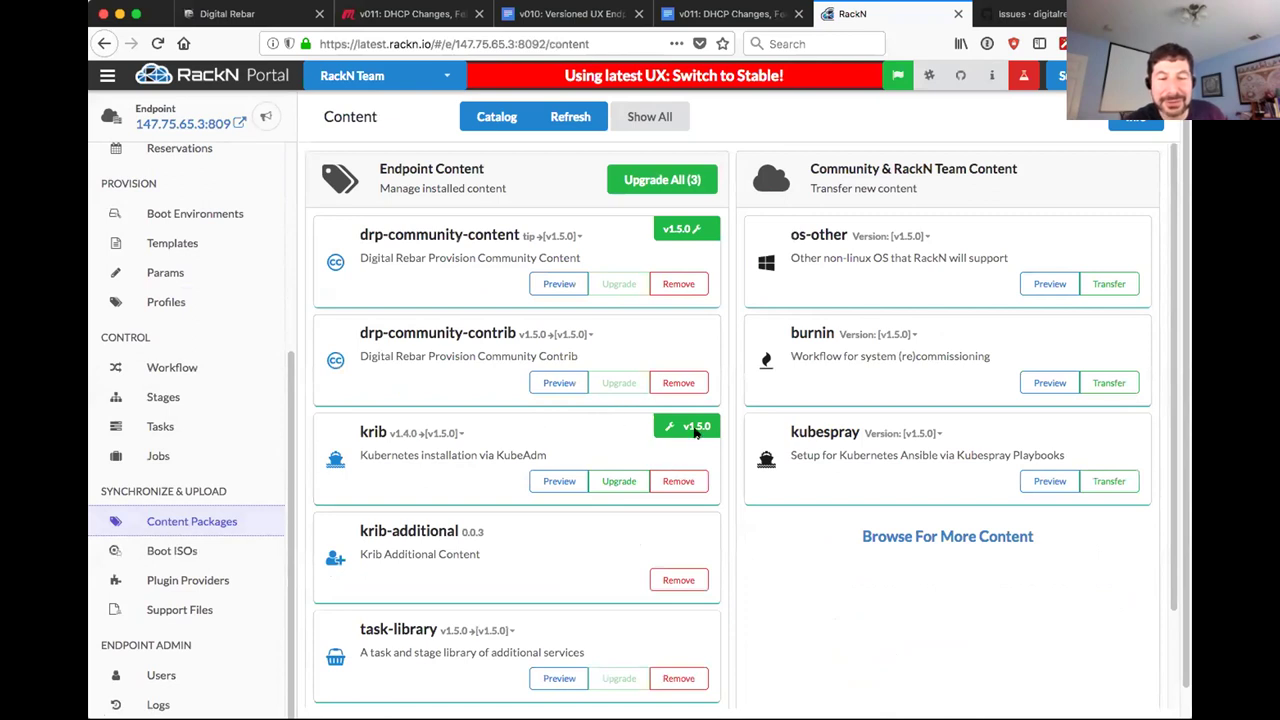
{"action": "left_click", "coordinate": [560, 480]}
{"action": "left_click", "coordinate": [619, 481]}
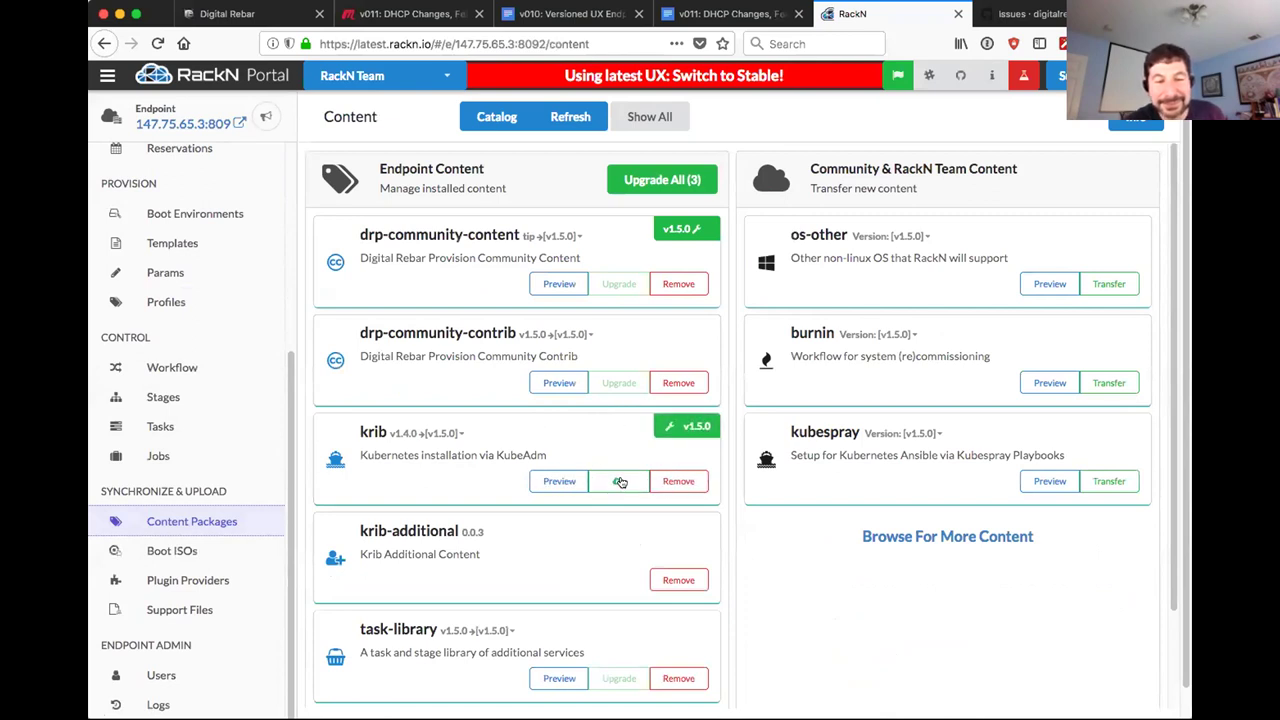
{"action": "left_click", "coordinate": [663, 180]}
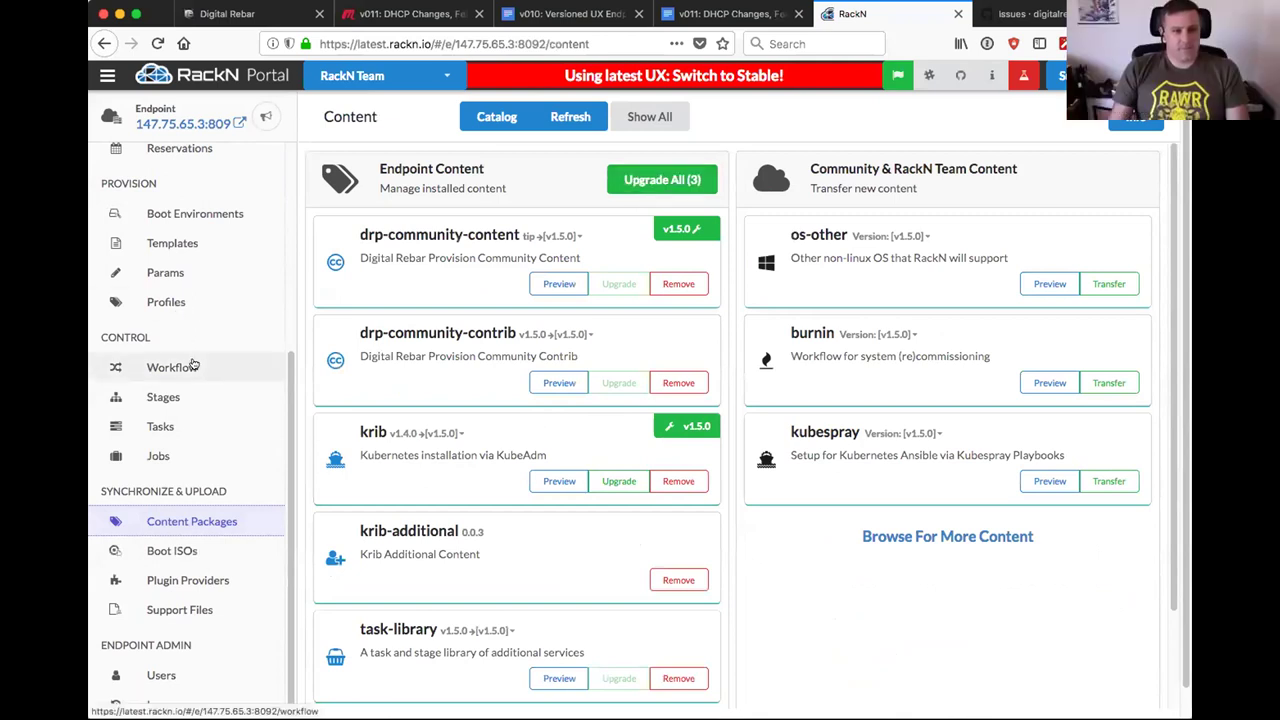
{"action": "scroll", "coordinate": [170, 310], "scroll_direction": "up", "scroll_amount": 5}
{"action": "left_click", "coordinate": [176, 318]}
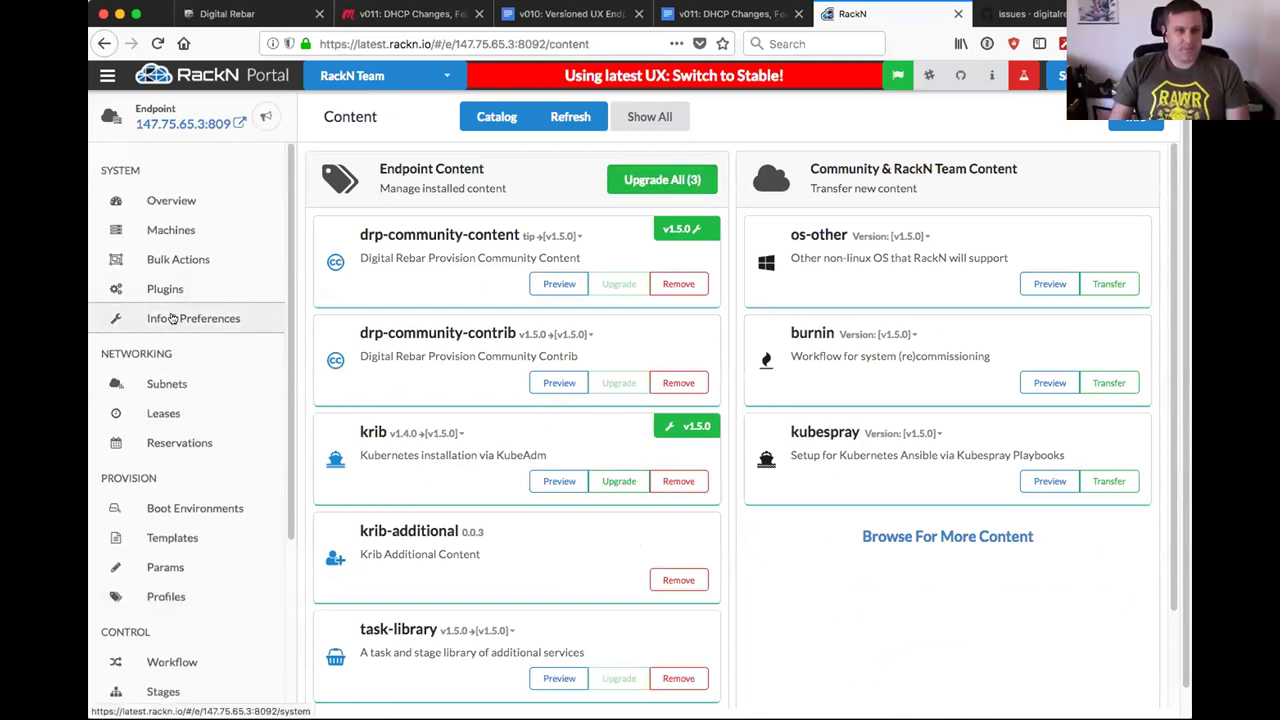
Switch to the v011 meetup agenda document and review it from the introduction through the Feature Flags and Scrub 'dem bugz topics.
{"action": "left_click", "coordinate": [735, 14]}
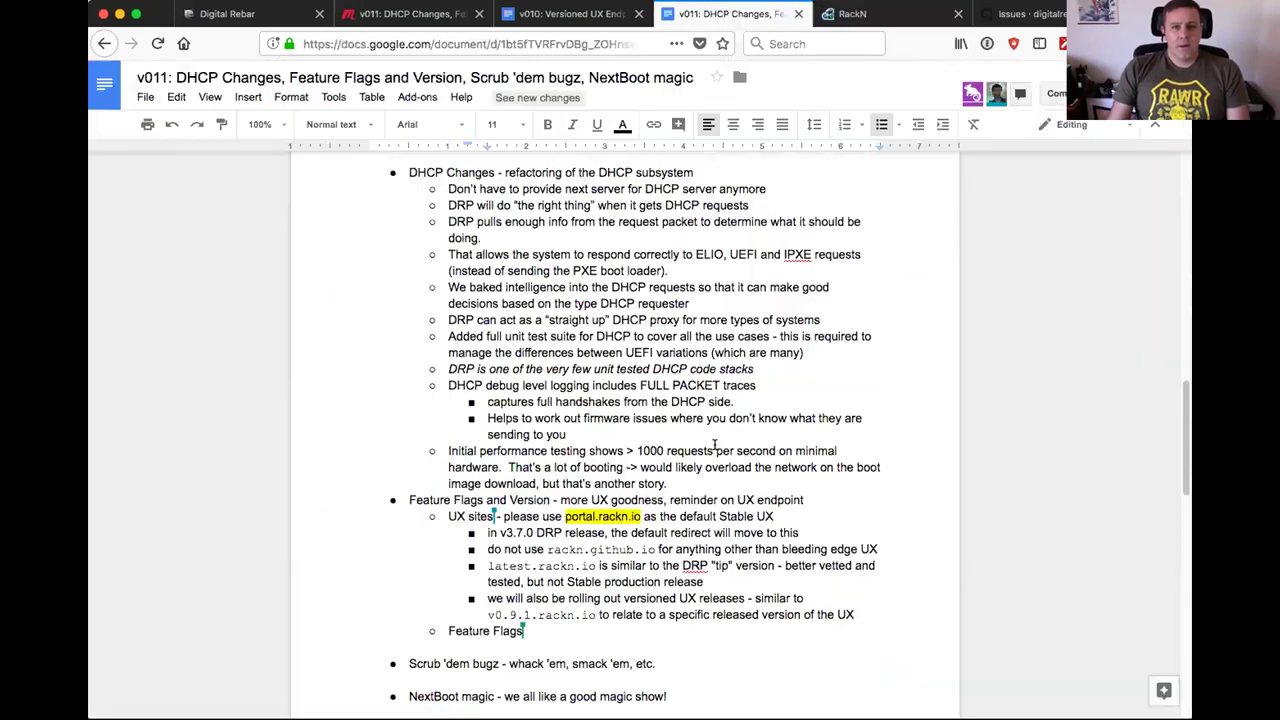
{"action": "scroll", "coordinate": [683, 470], "scroll_direction": "up", "scroll_amount": 10}
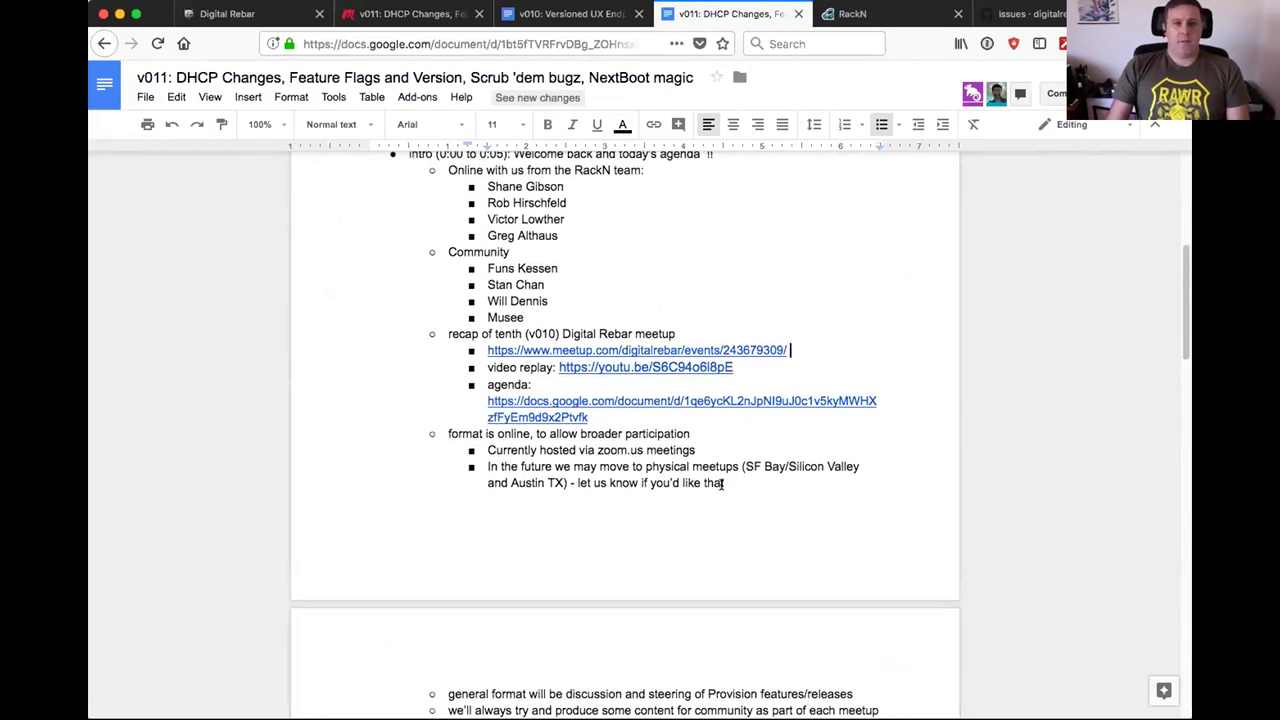
{"action": "key", "text": "super+Up"}
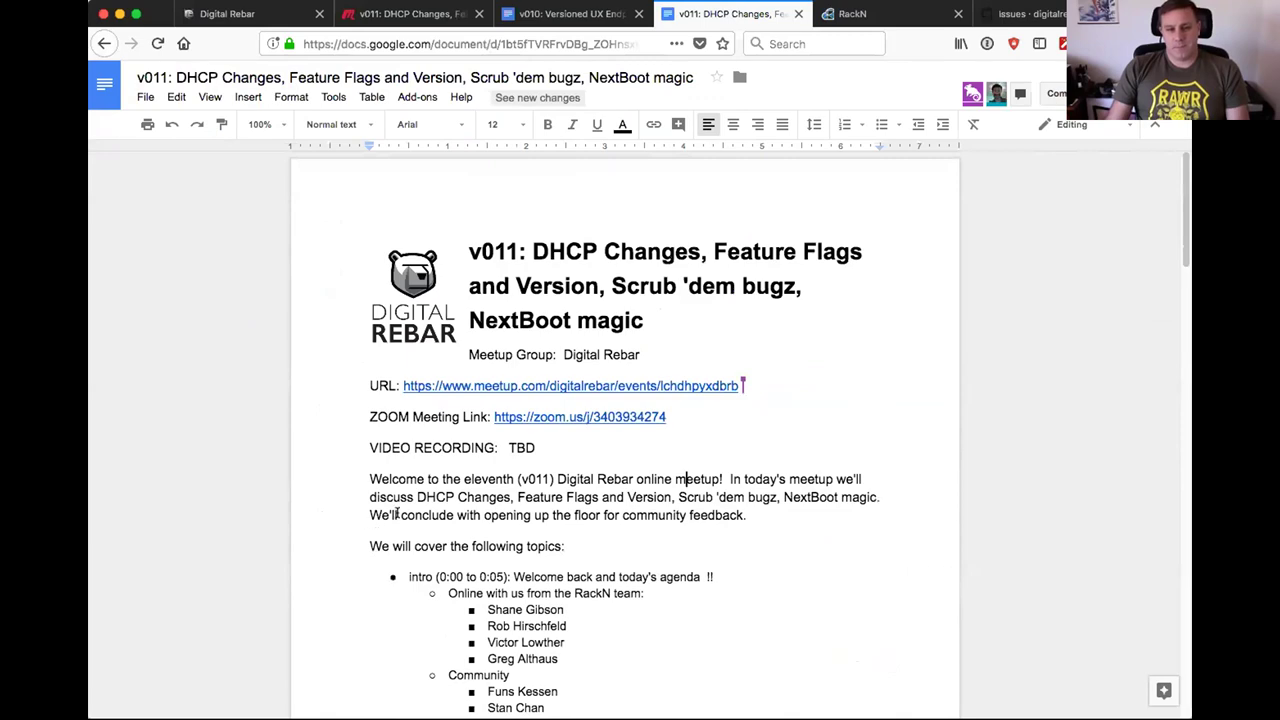
{"action": "scroll", "coordinate": [393, 510], "scroll_direction": "down", "scroll_amount": 3}
{"action": "scroll", "coordinate": [393, 510], "scroll_direction": "down", "scroll_amount": 20}
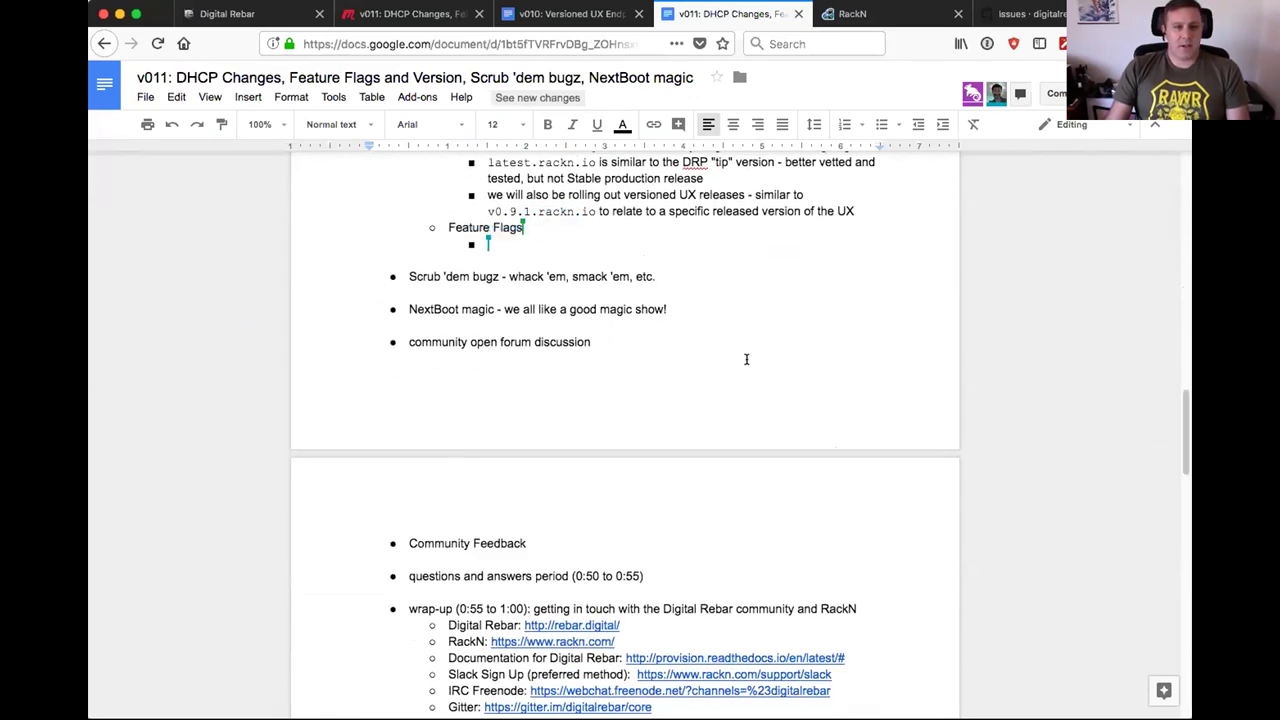
{"action": "scroll", "coordinate": [760, 372], "scroll_direction": "up", "scroll_amount": 2}
{"action": "scroll", "coordinate": [773, 388], "scroll_direction": "up", "scroll_amount": 6}
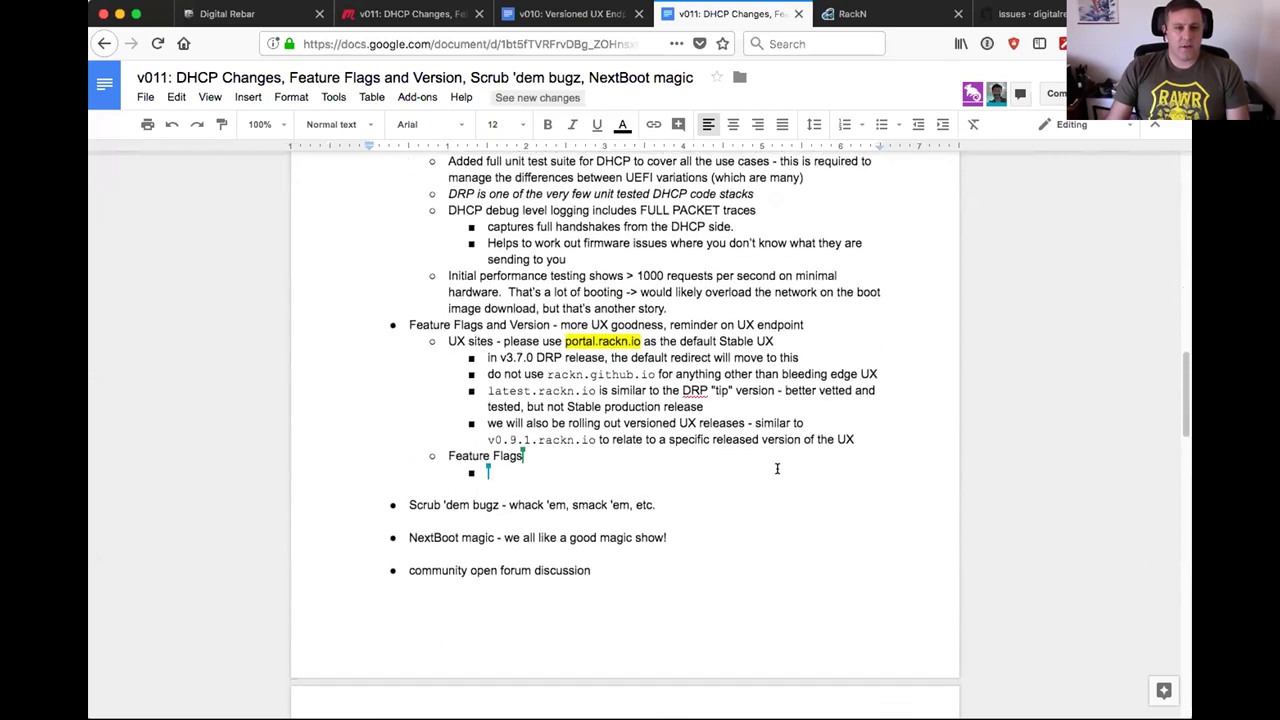
{"action": "scroll", "coordinate": [824, 556], "scroll_direction": "up", "scroll_amount": 7}
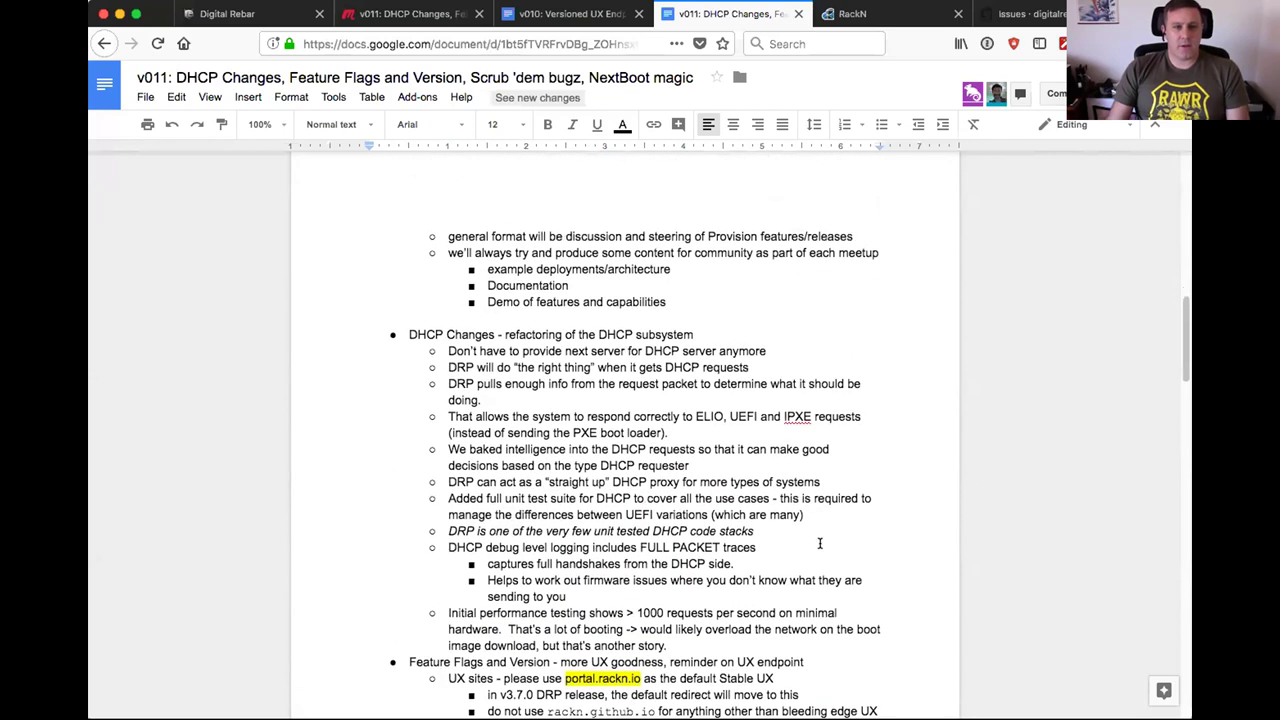
{"action": "scroll", "coordinate": [789, 507], "scroll_direction": "down", "scroll_amount": 7}
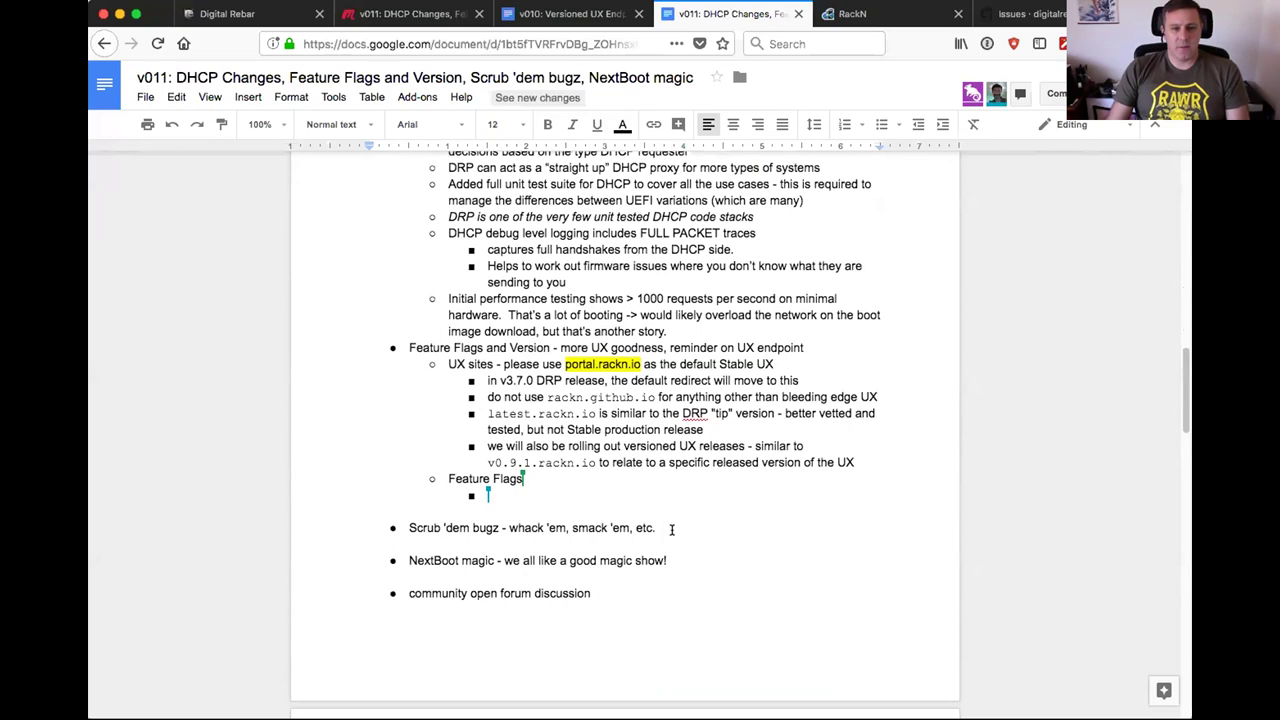